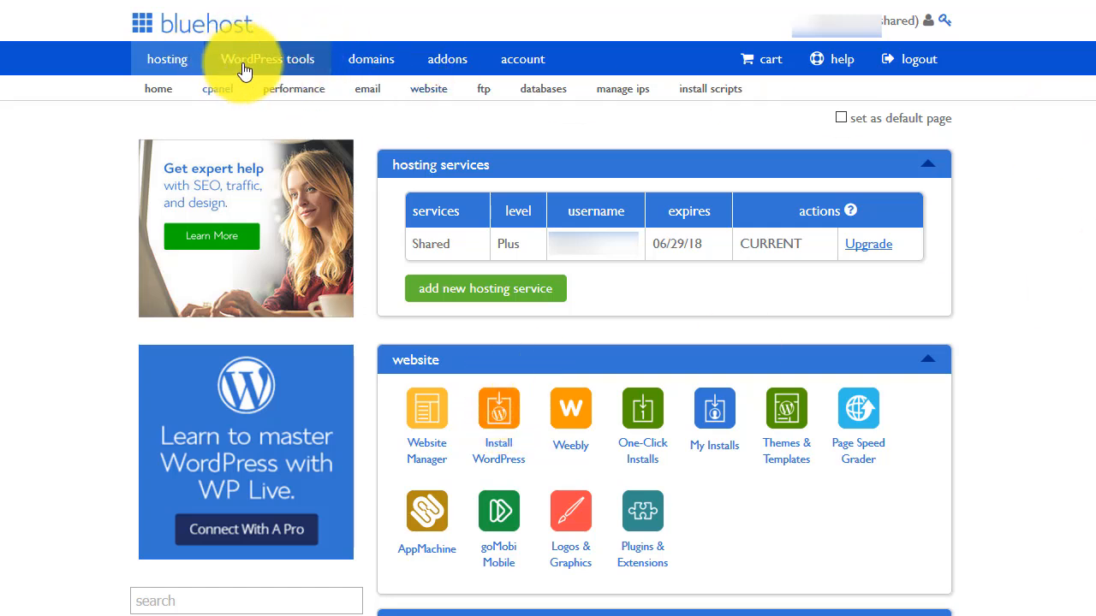
# Open Bluehost's WordPress tools and start a New Install of WordPress.
pyautogui.click(302, 78)
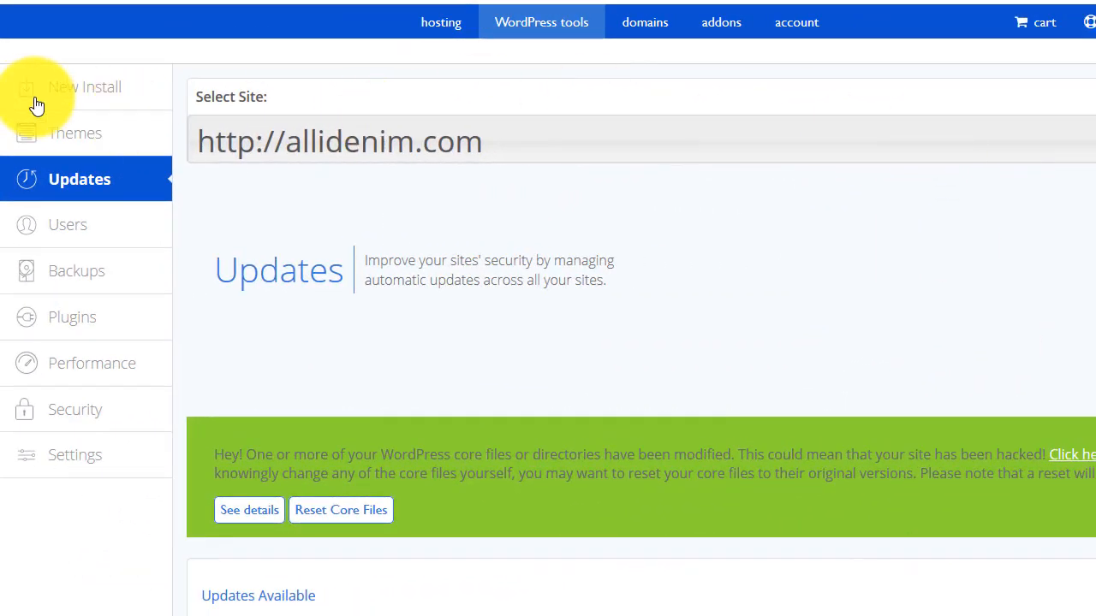
pyautogui.click(116, 87)
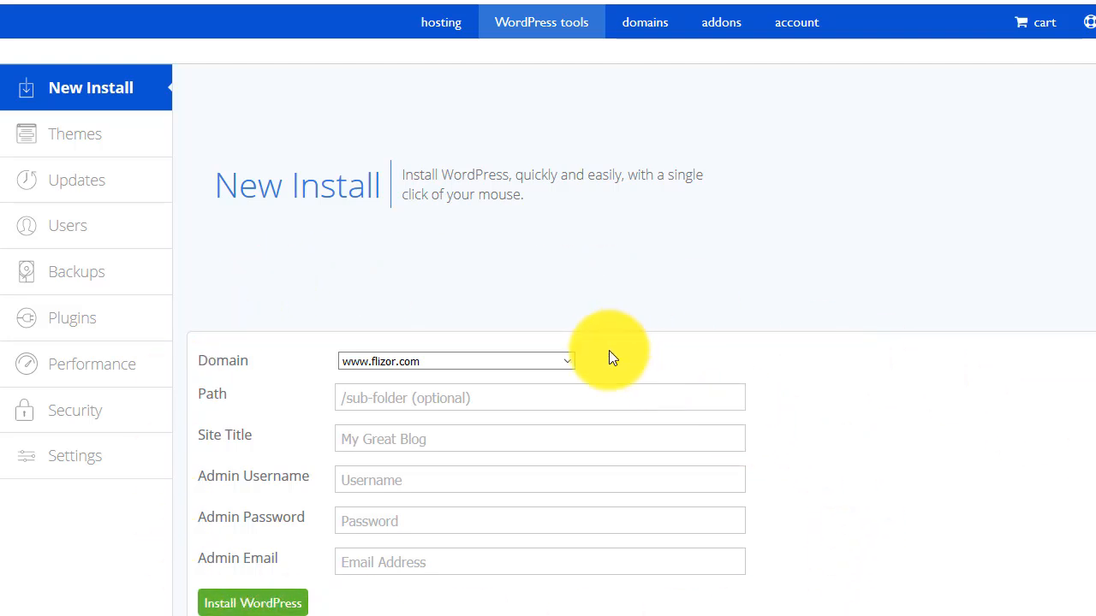
# Pick balazsszilagyi.com from the Domain list for the new WordPress install.
pyautogui.click(569, 363)
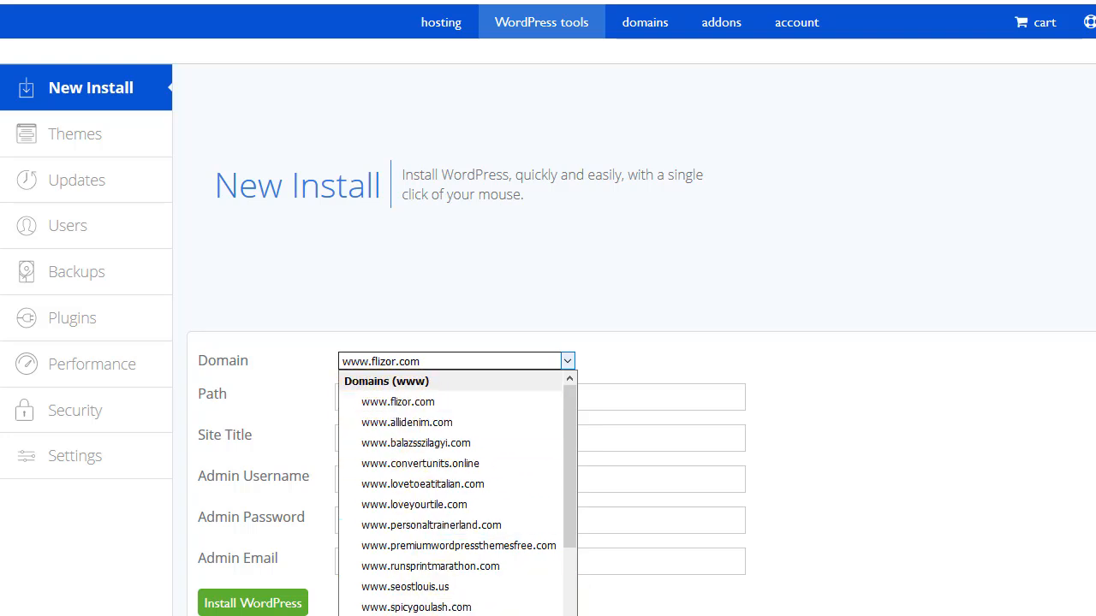
pyautogui.scroll(-2, 502, 538)
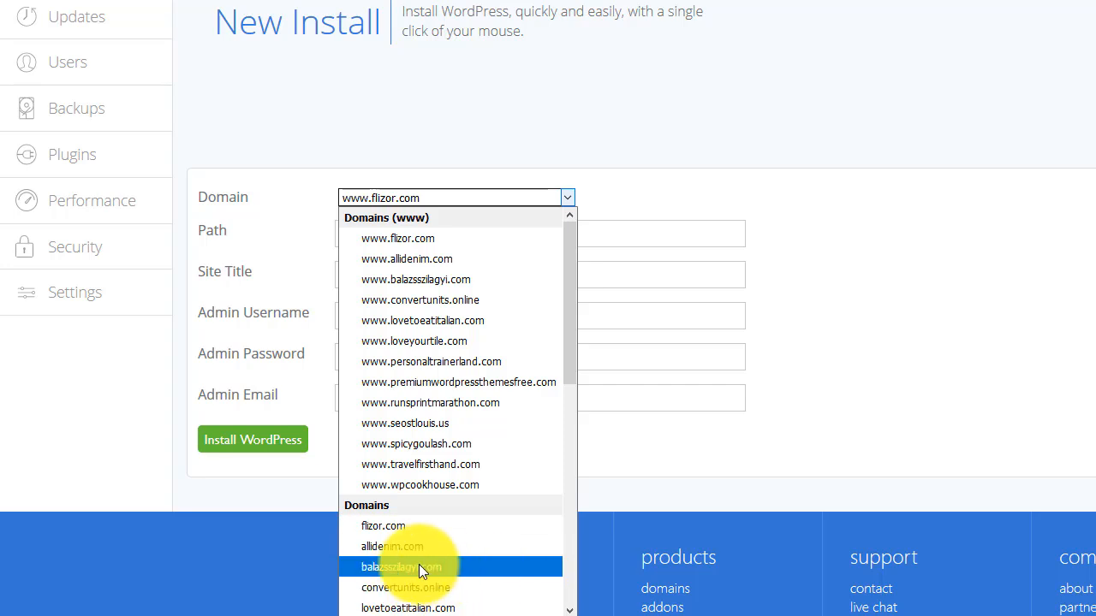
pyautogui.click(478, 567)
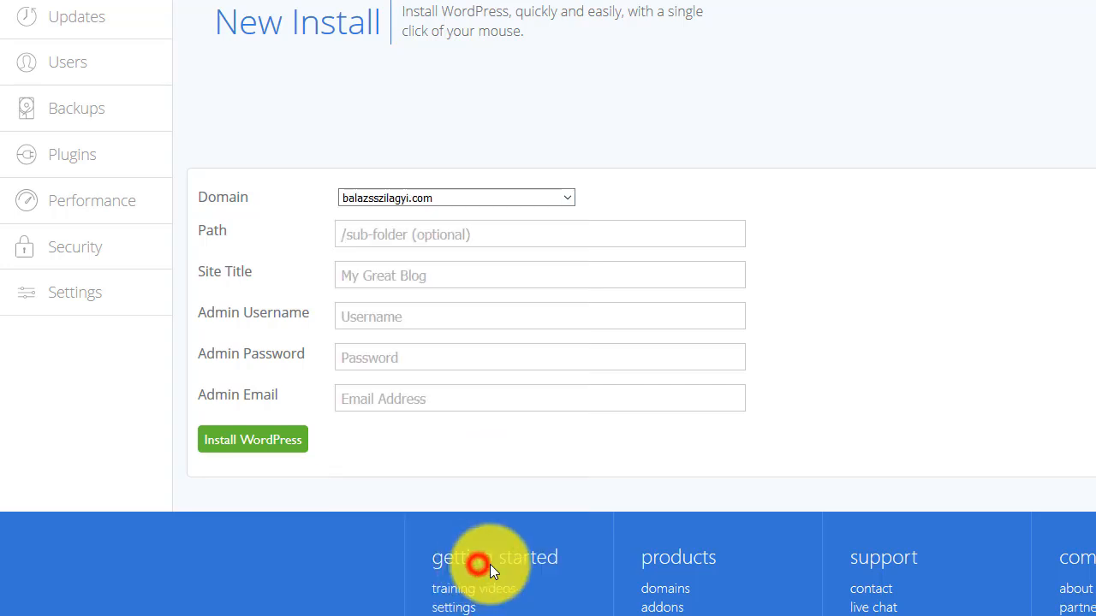
pyautogui.click(471, 235)
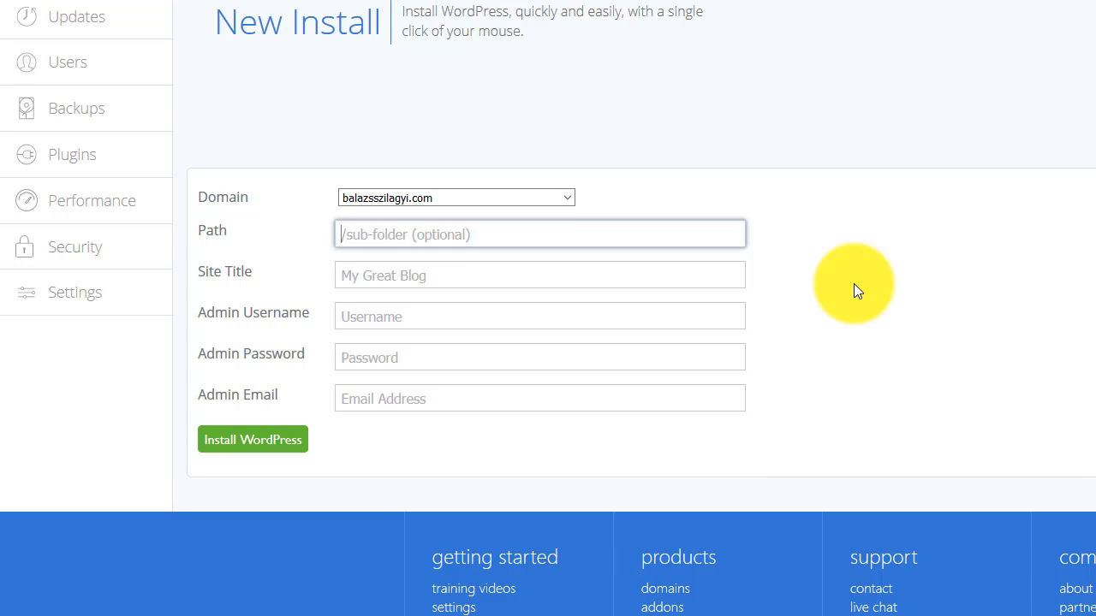
# Enter the owner's full name as site title, fix a typo, and start the WordPress installation.
pyautogui.click(495, 274)
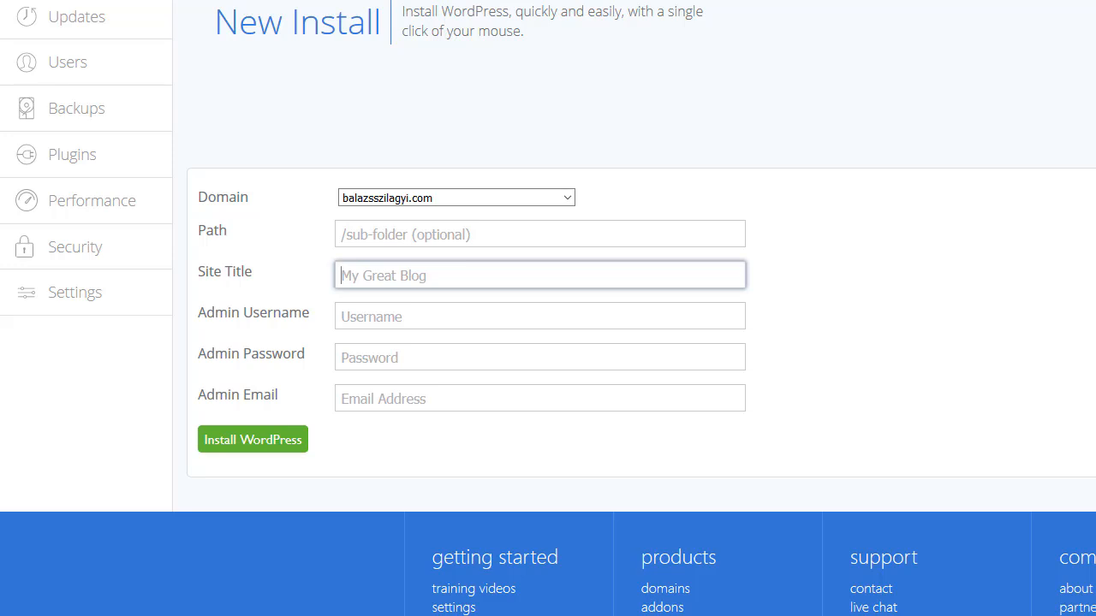
pyautogui.write('Balazs Szil')
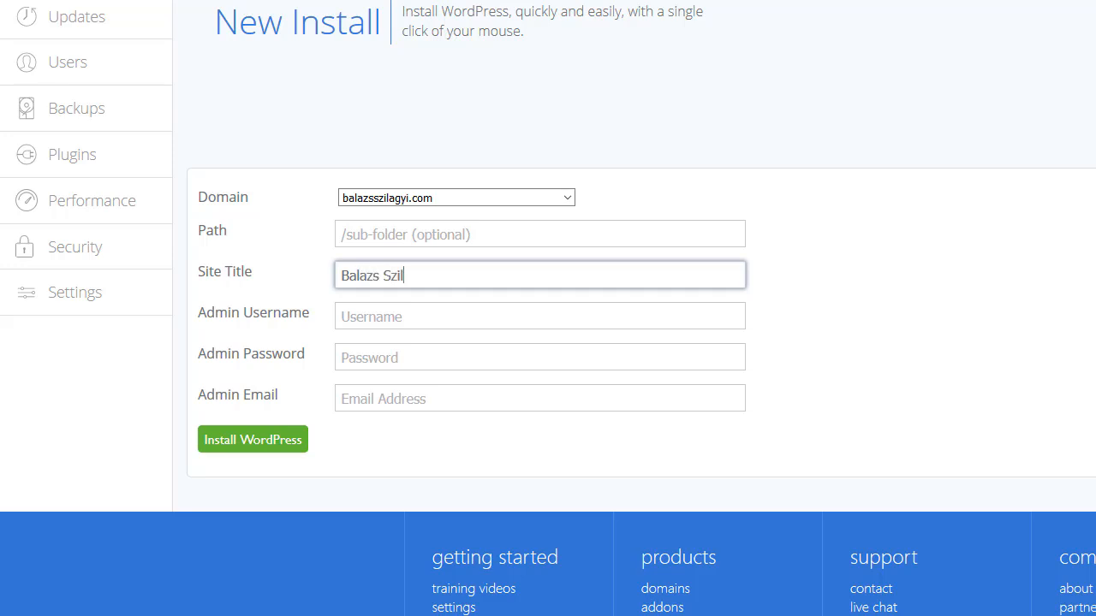
pyautogui.write('agyi')
pyautogui.click(428, 324)
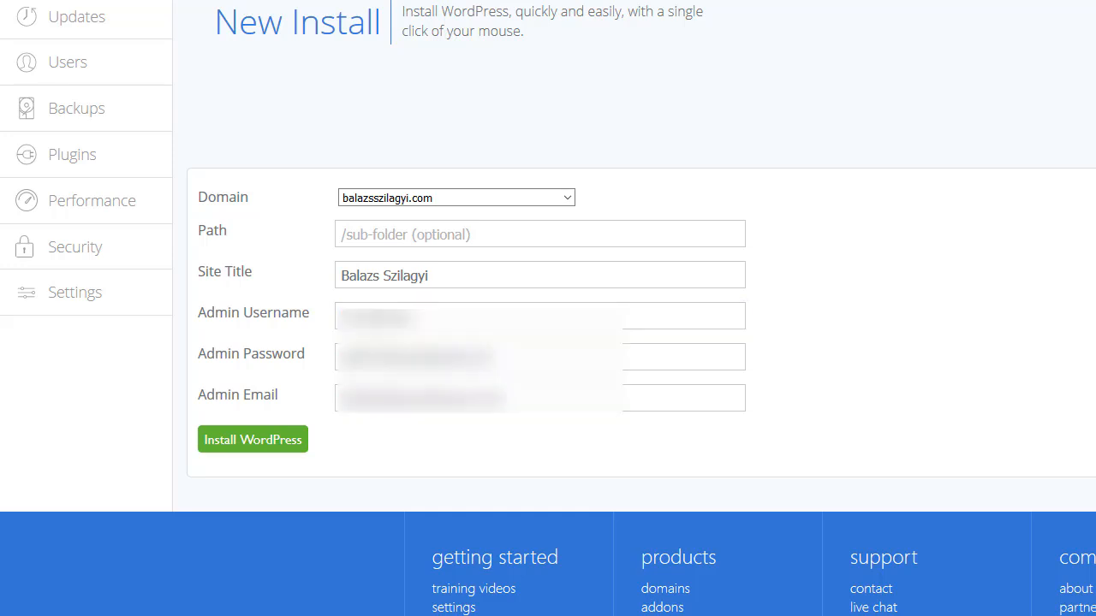
pyautogui.click(266, 440)
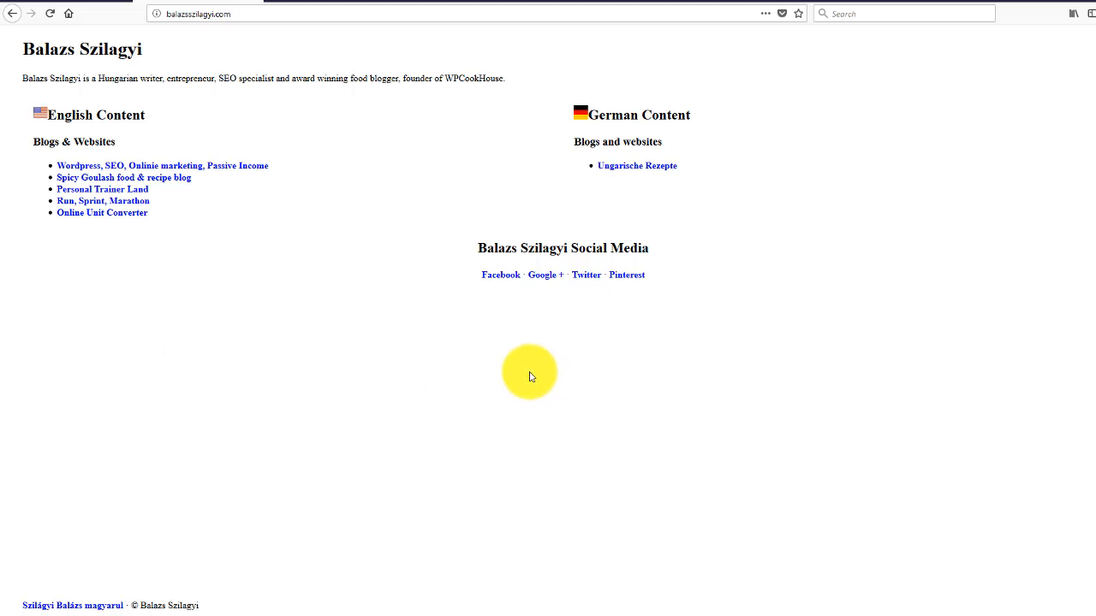
# Reload balazsszilagyi.com in Firefox to see the new WordPress Coming Soon page.
pyautogui.click(469, 391)
pyautogui.press('F5')
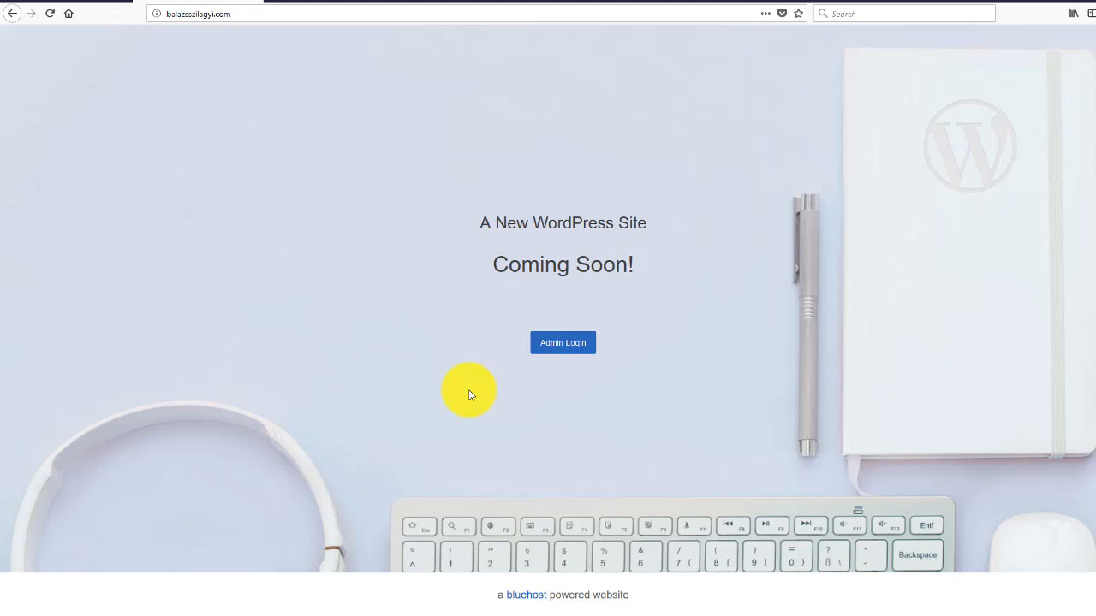
# Sign in to the WordPress admin with the admin credentials, ticking Remember Me and saving the login in Firefox.
pyautogui.click(546, 344)
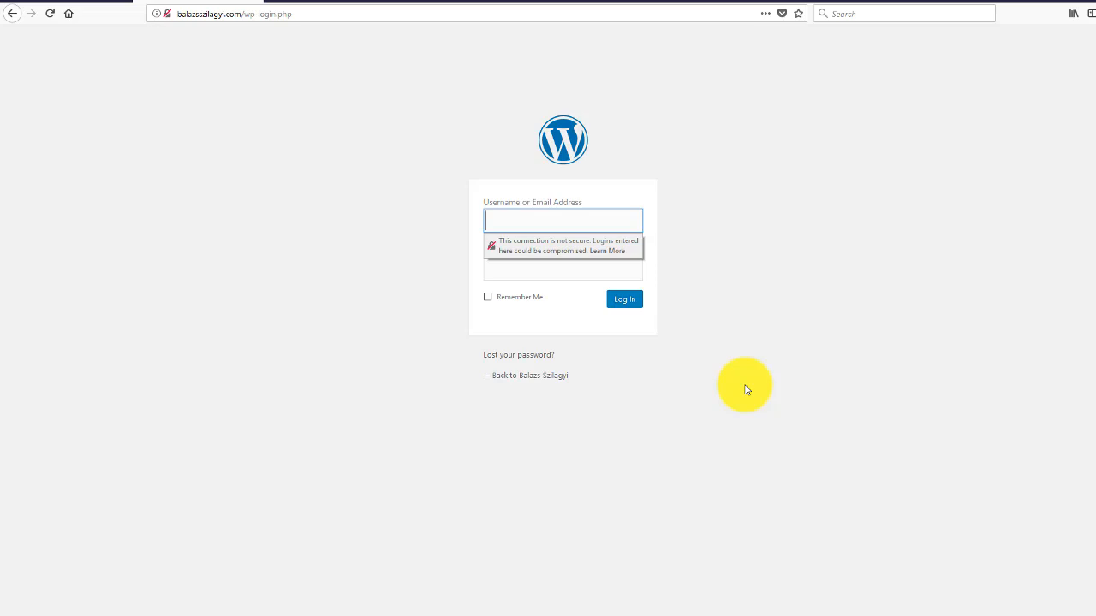
pyautogui.write('bmintbalazs')
pyautogui.press('Tab')
pyautogui.write('••••••••••••')
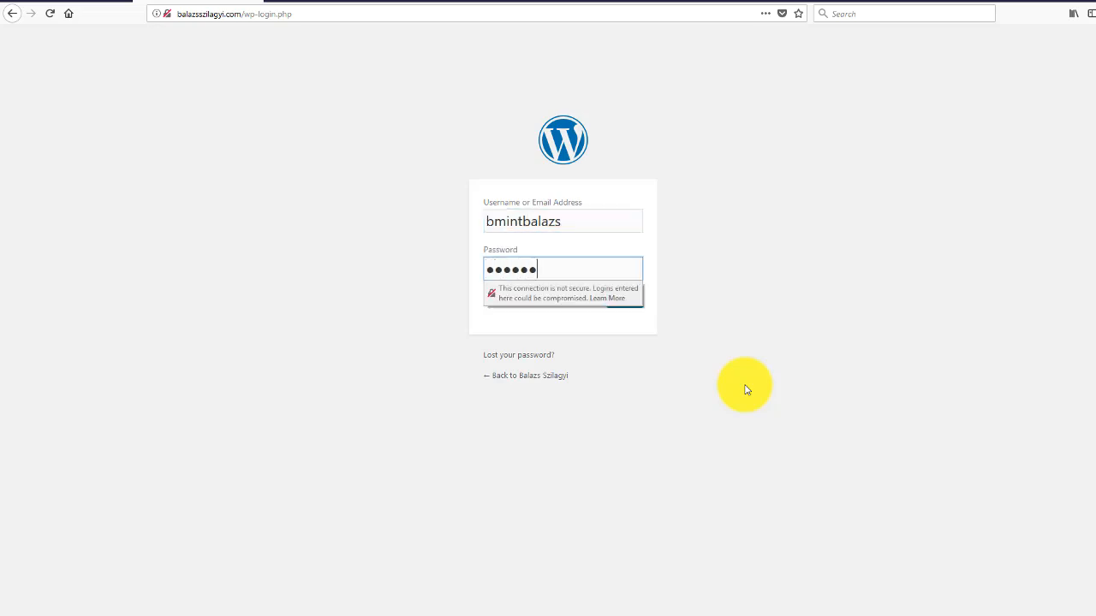
pyautogui.write('••••••')
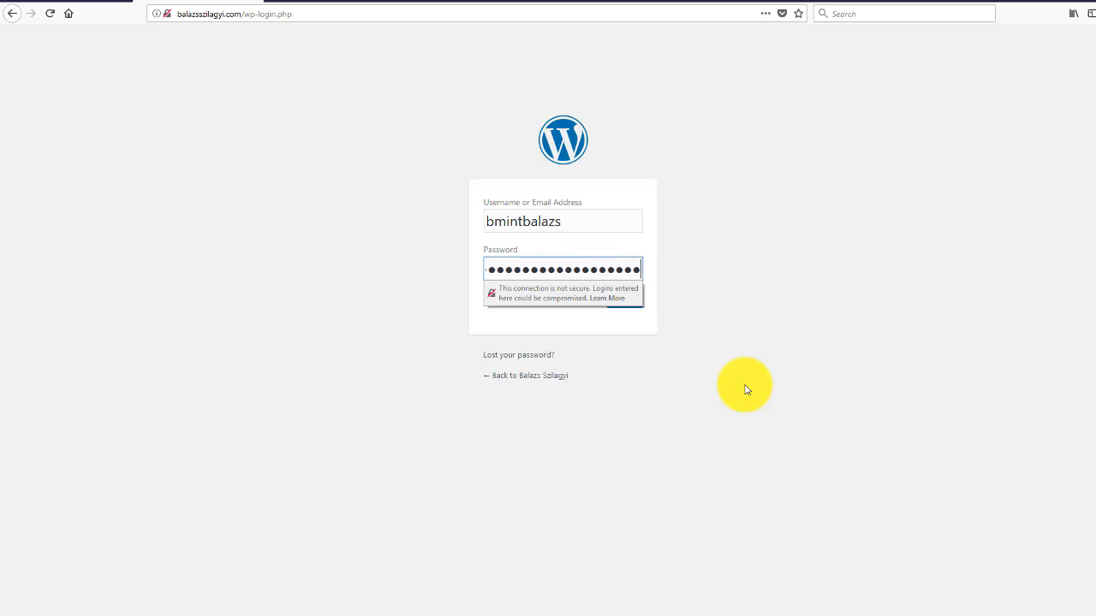
pyautogui.click(677, 323)
pyautogui.click(488, 297)
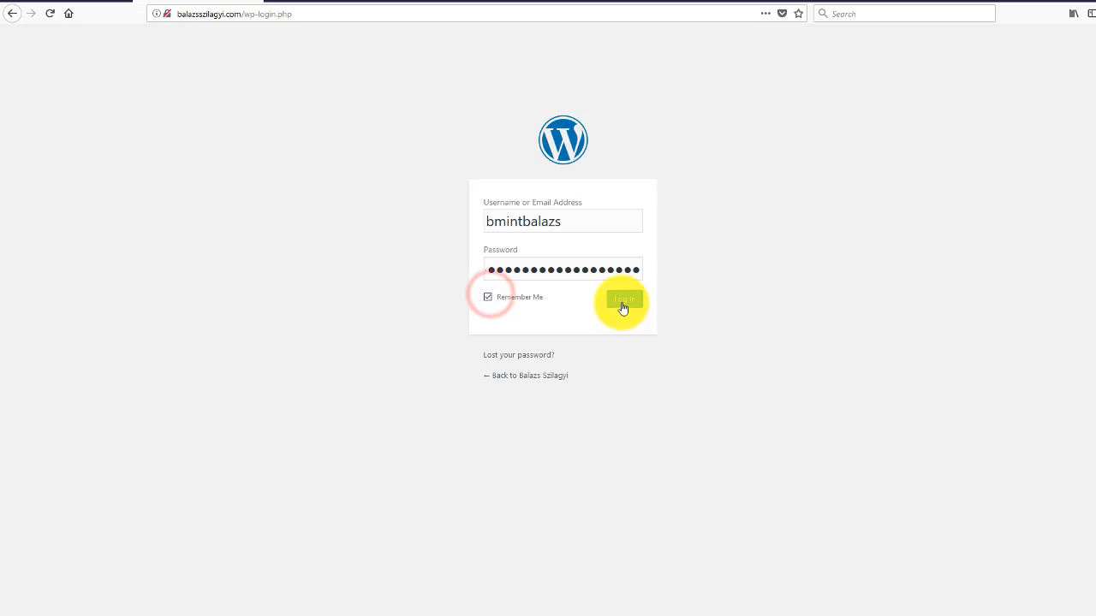
pyautogui.click(622, 301)
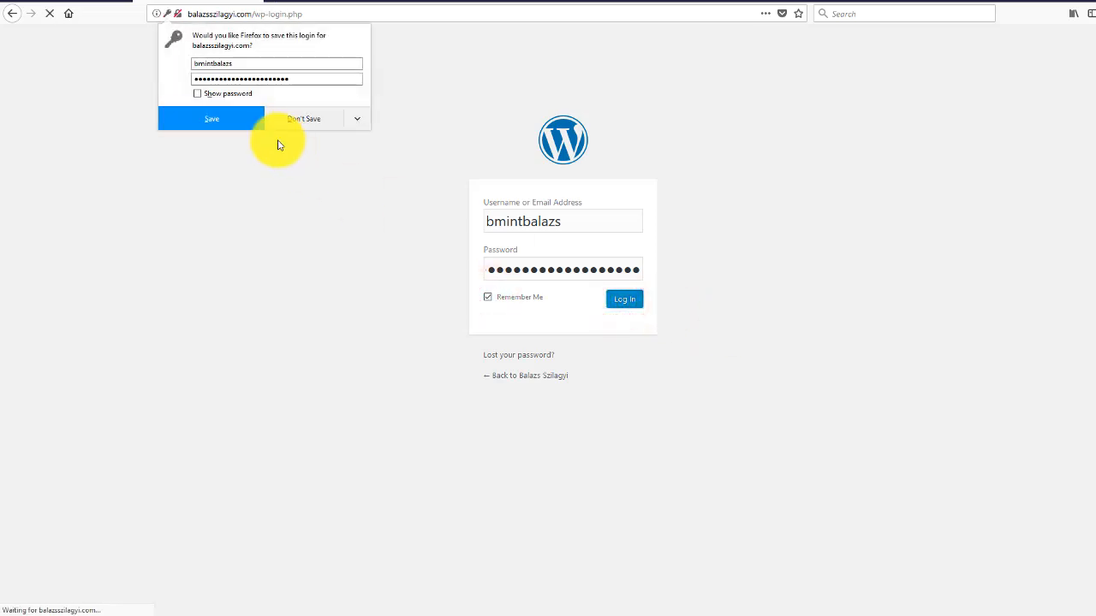
pyautogui.click(234, 126)
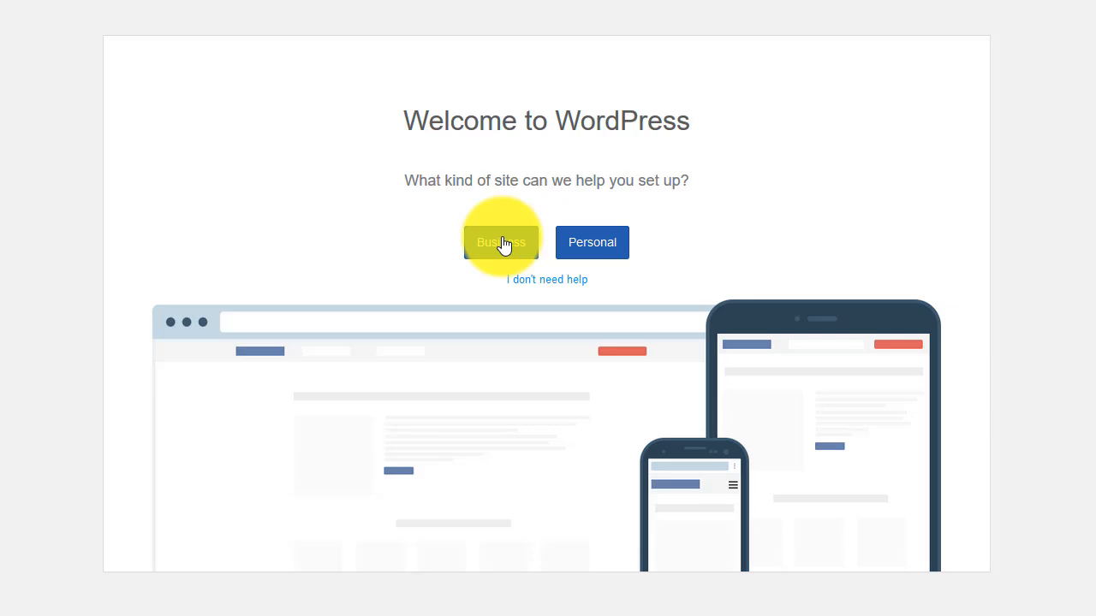
# Choose 'I don't need help' to skip onboarding and land on the Bluehost admin home.
pyautogui.click(547, 280)
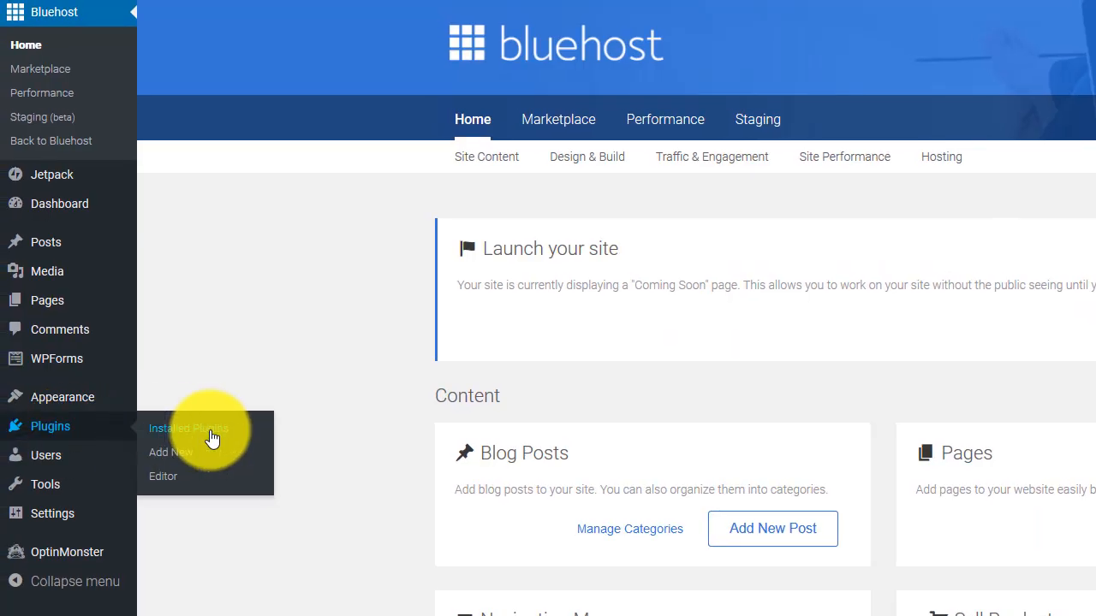
# Open Installed Plugins and deactivate the Bluehost and Jetpack plugins.
pyautogui.click(214, 437)
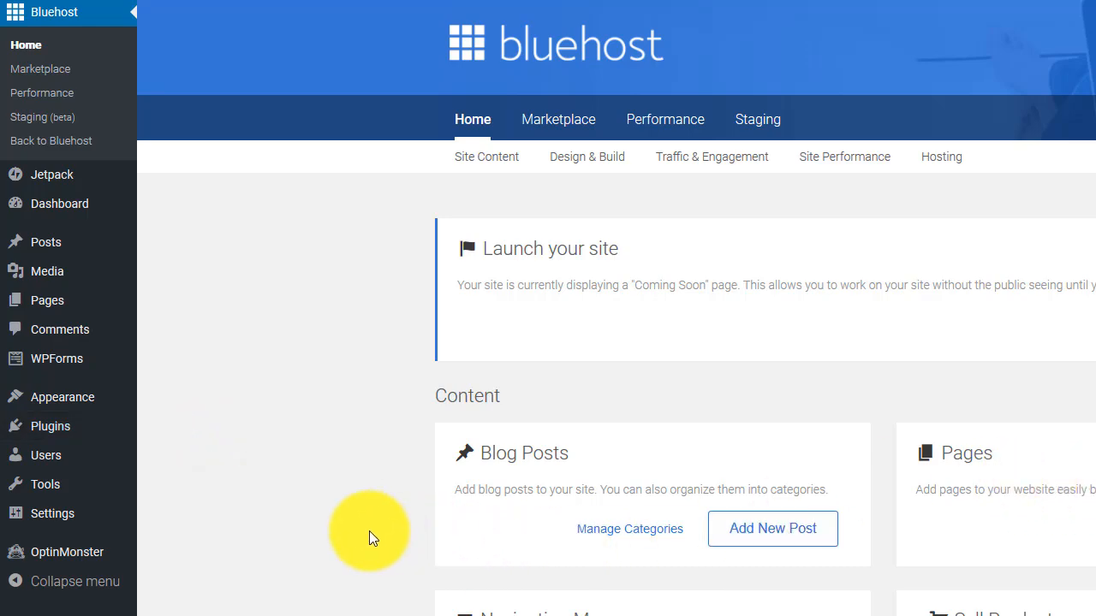
pyautogui.scroll(-4, 509, 510)
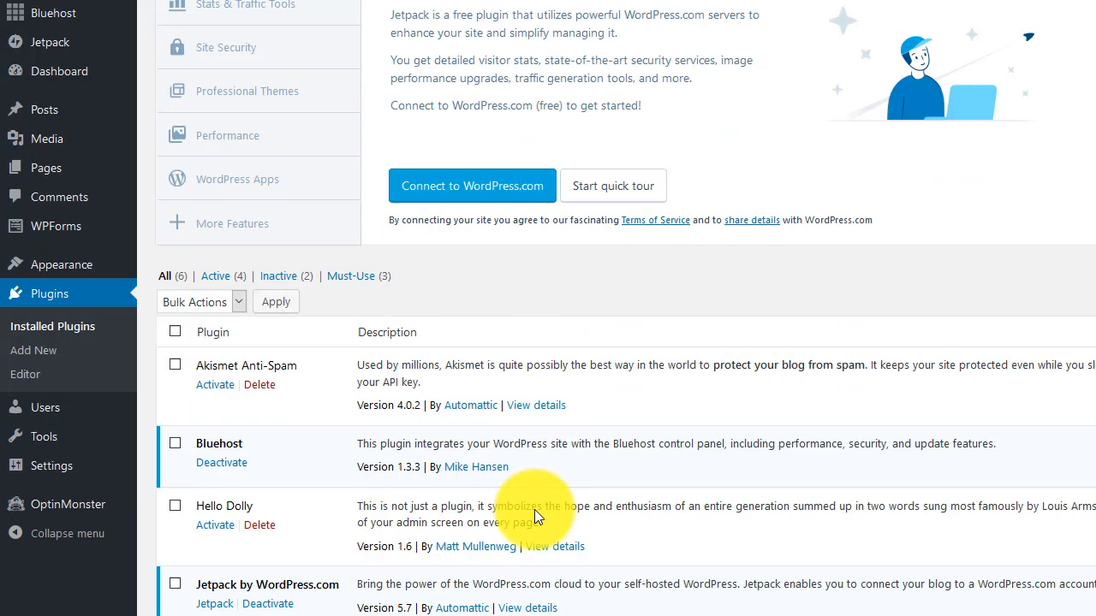
pyautogui.scroll(4, 474, 402)
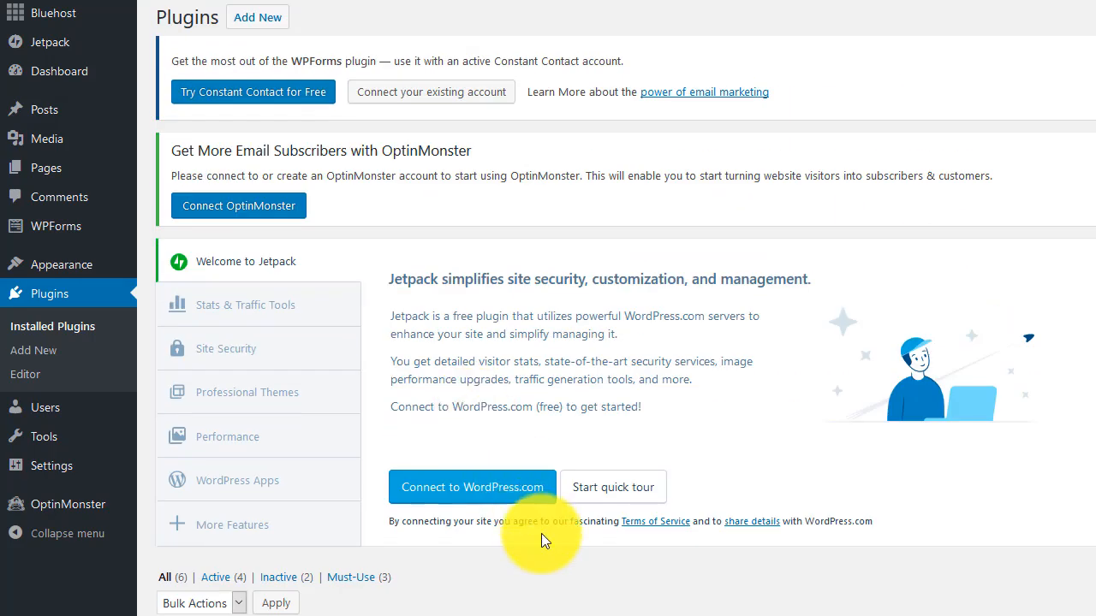
pyautogui.scroll(-4, 542, 533)
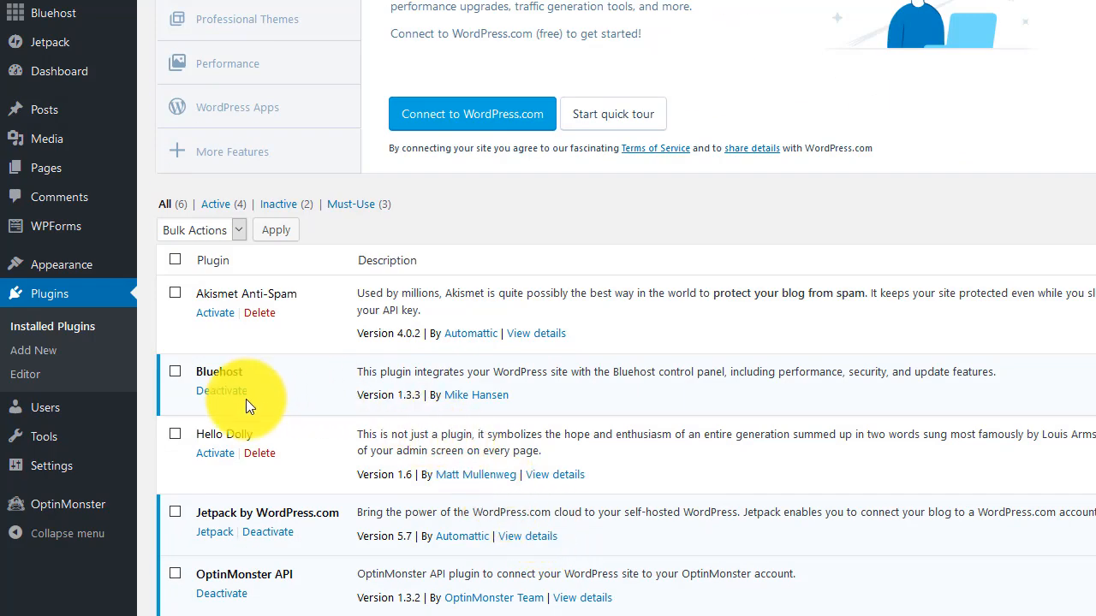
pyautogui.click(214, 394)
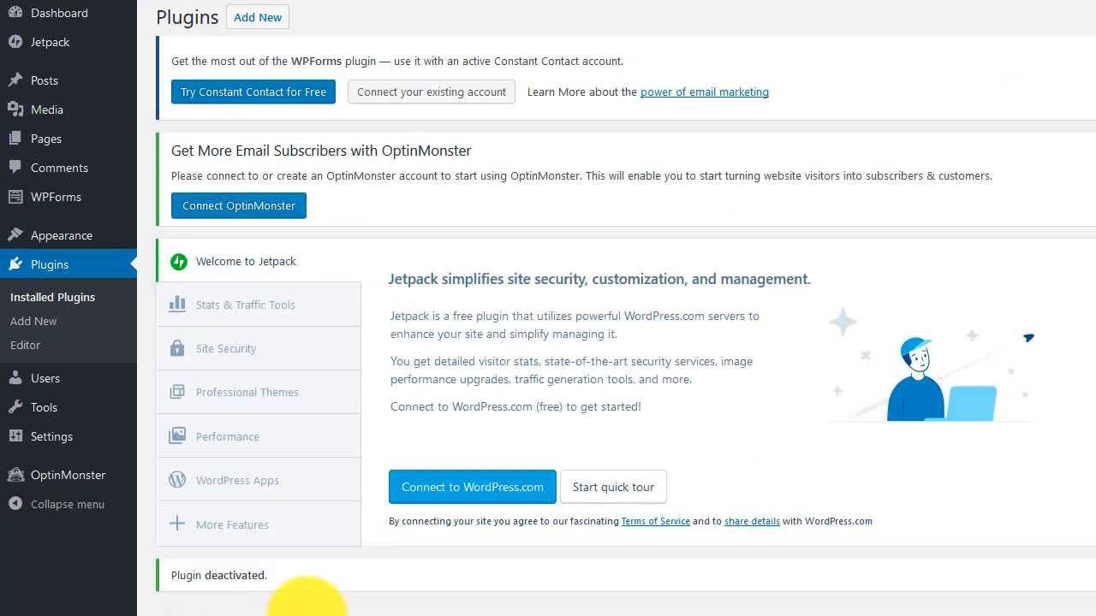
pyautogui.scroll(-5, 287, 599)
pyautogui.click(266, 471)
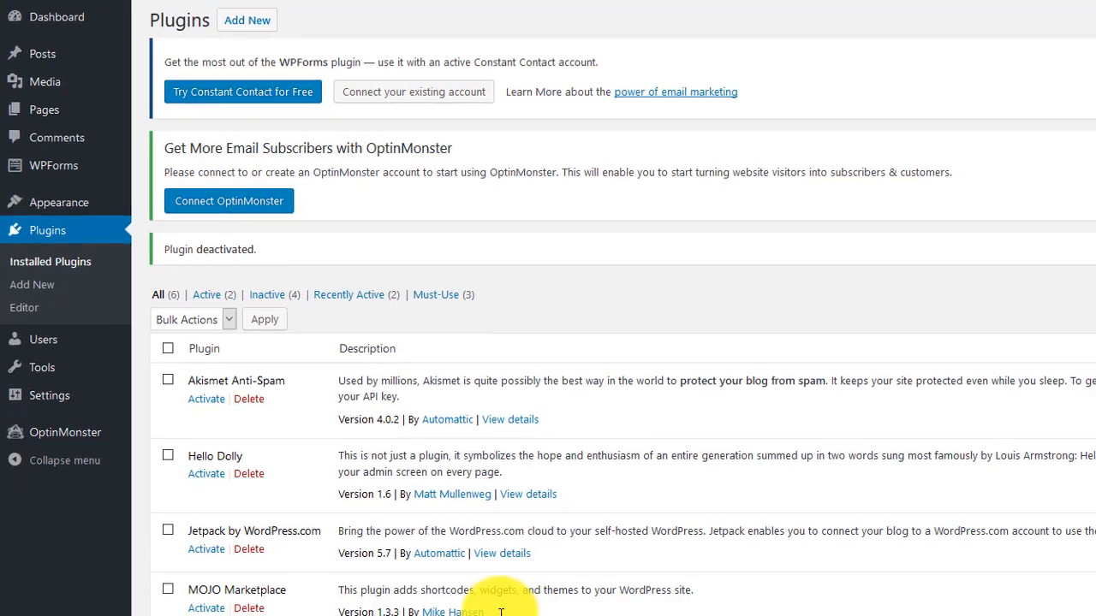
# Deactivate OptinMonster API and WPForms Lite, citing 'I no longer need the plugin'.
pyautogui.scroll(-3, 501, 610)
pyautogui.click(150, 454)
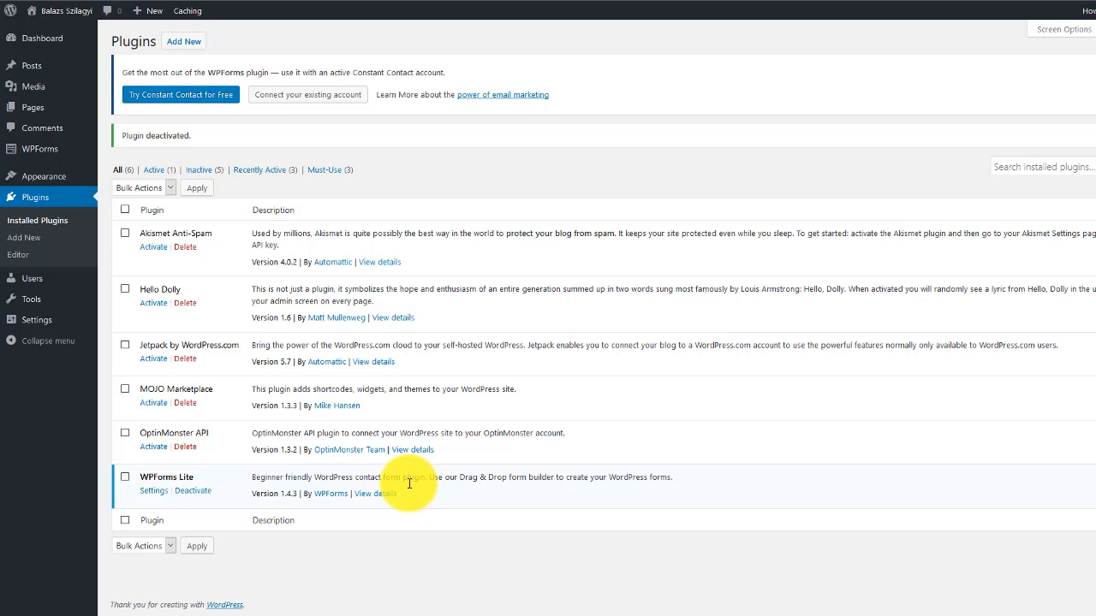
pyautogui.click(198, 491)
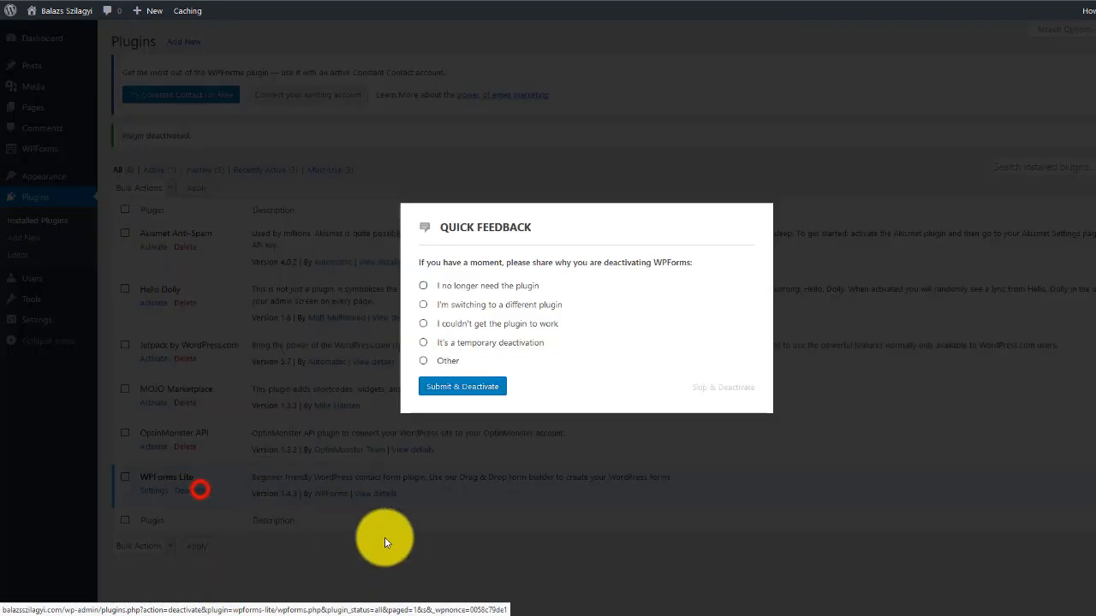
pyautogui.click(423, 285)
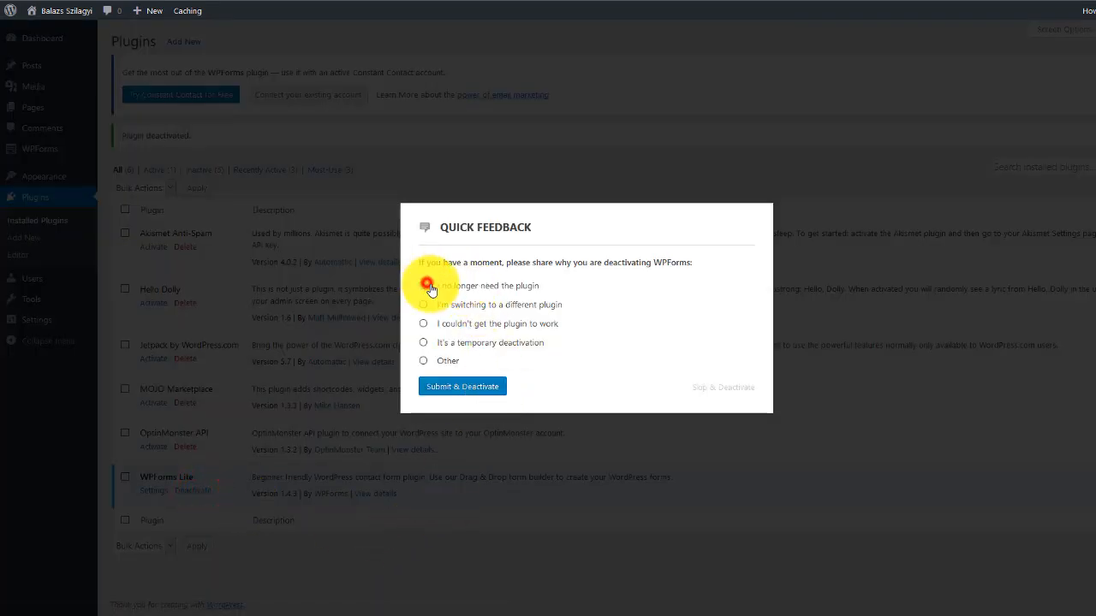
pyautogui.click(479, 387)
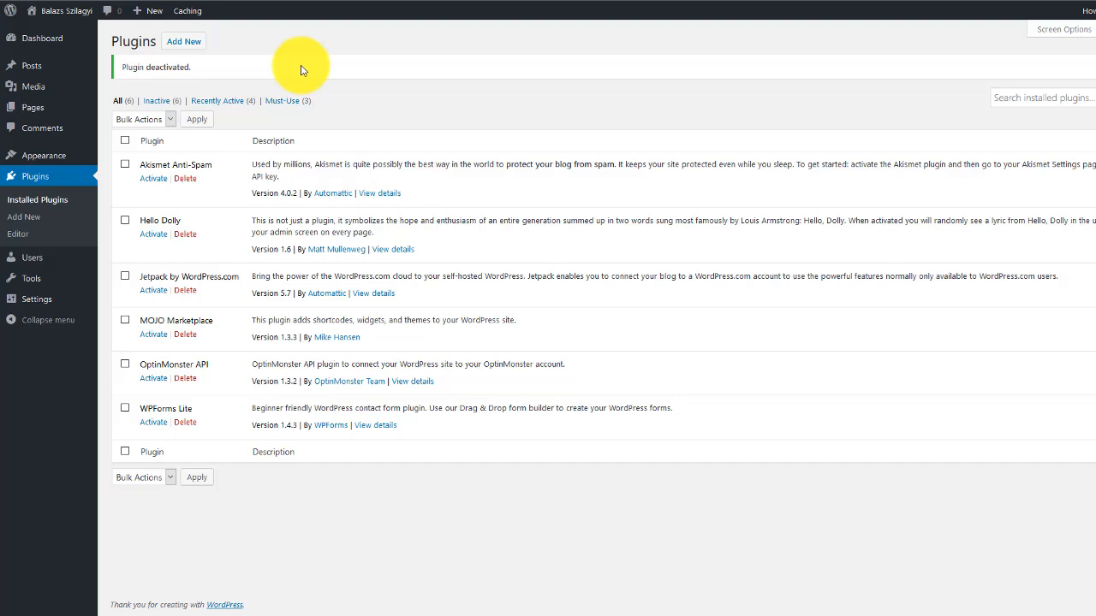
# Open the site's front page in a new tab, reload it and scroll through it.
pyautogui.rightClick(72, 11)
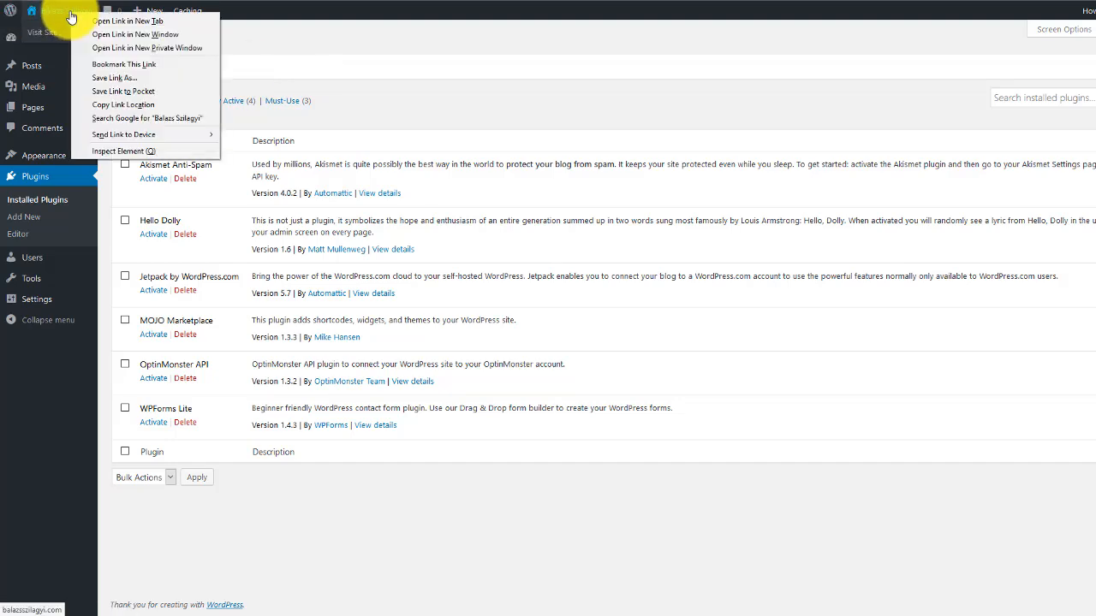
pyautogui.click(125, 22)
pyautogui.press('F5')
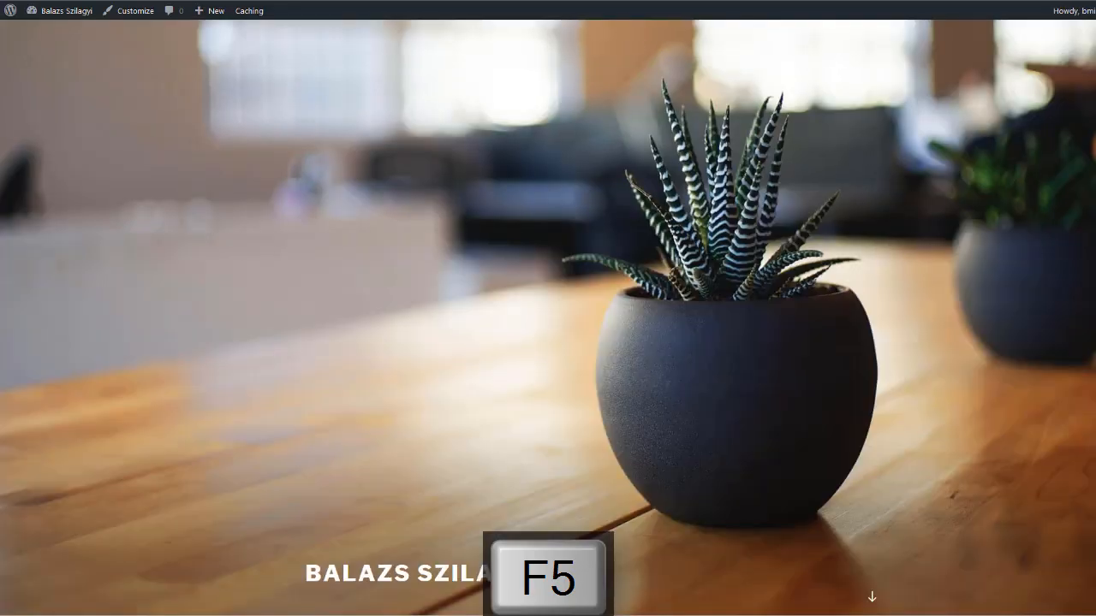
pyautogui.scroll(-6, 572, 347)
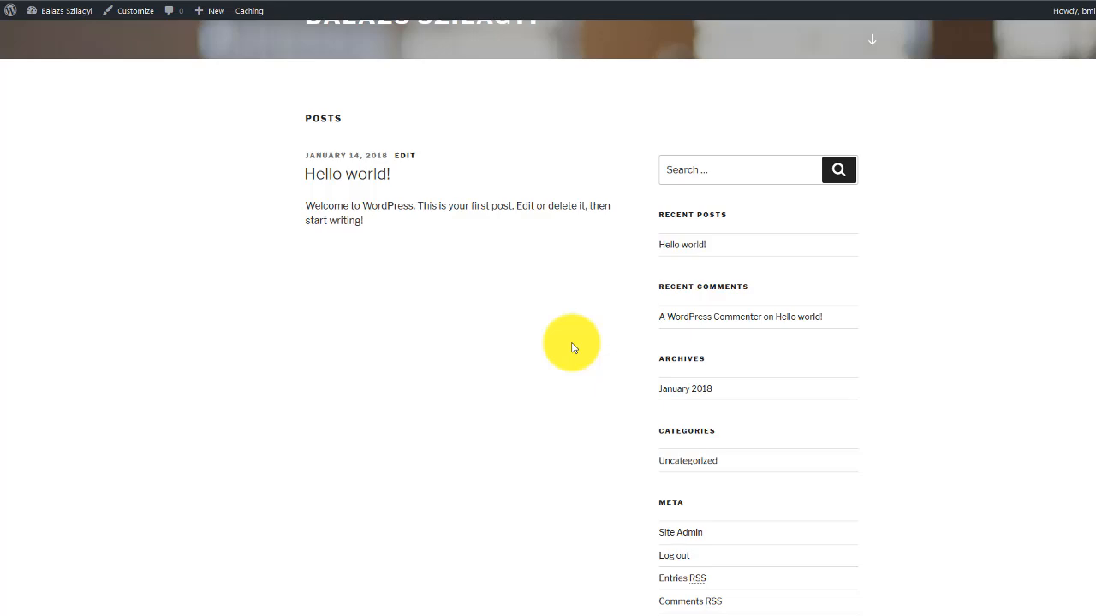
pyautogui.scroll(6, 572, 347)
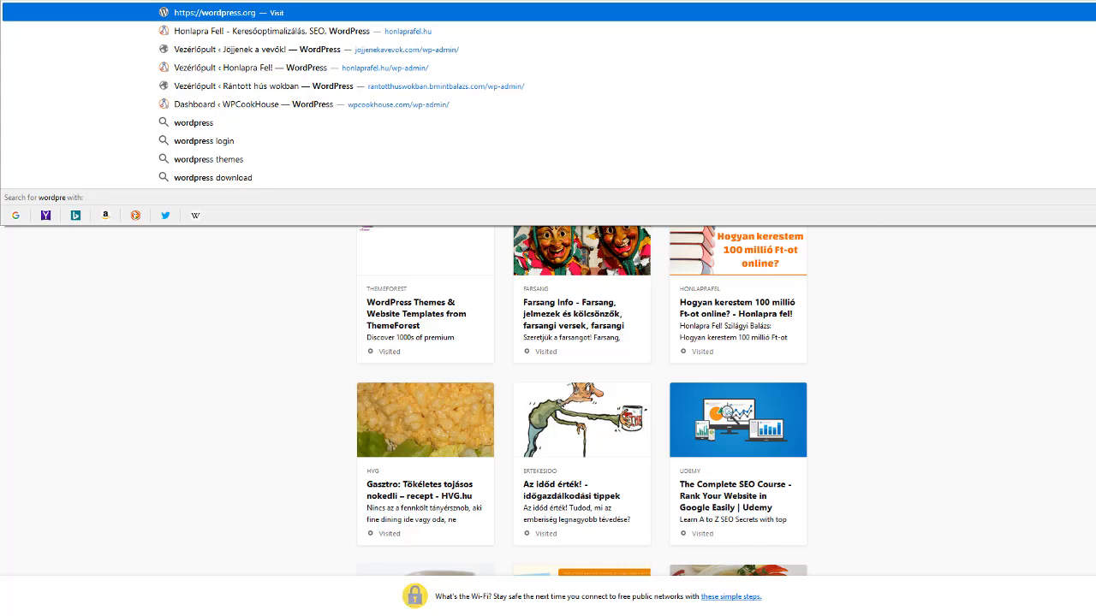
# Go to wordpress.org's Theme Directory and copy the SEOPress theme name.
pyautogui.press('Return')
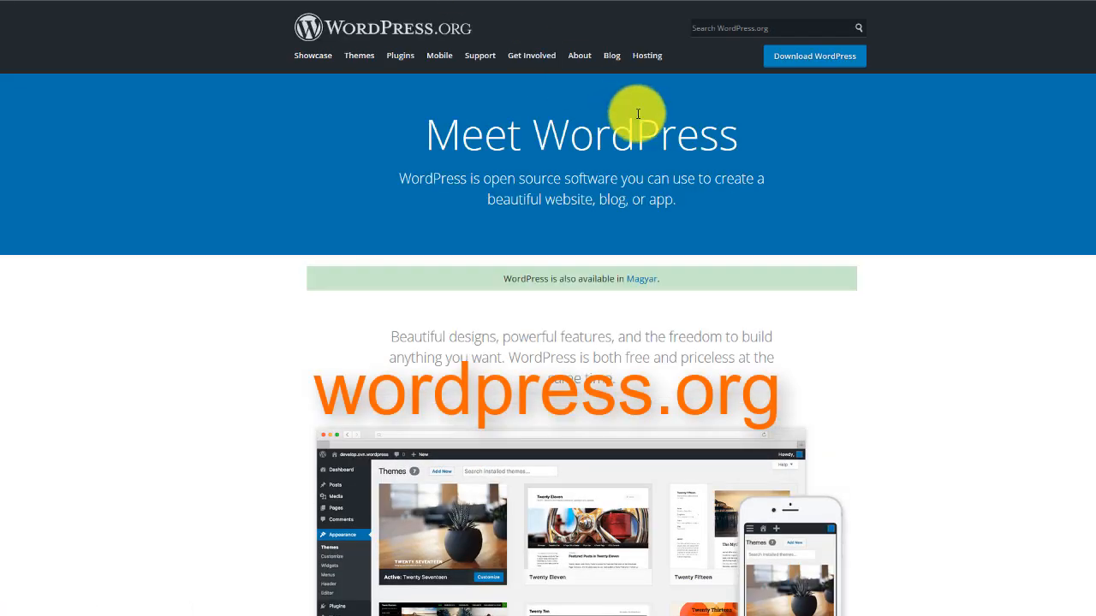
pyautogui.click(363, 55)
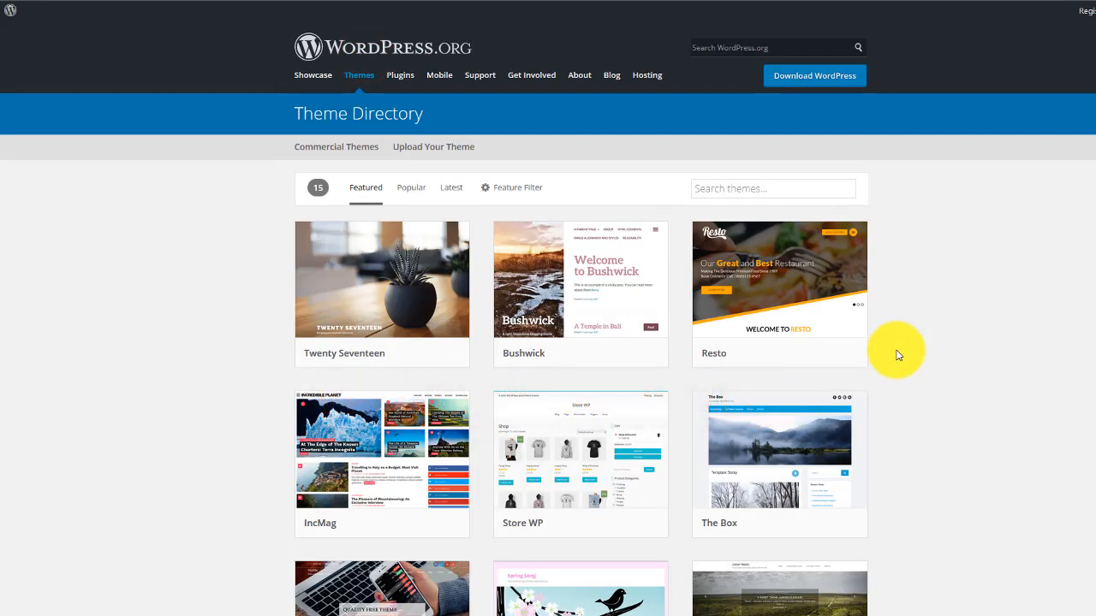
pyautogui.scroll(-6, 896, 354)
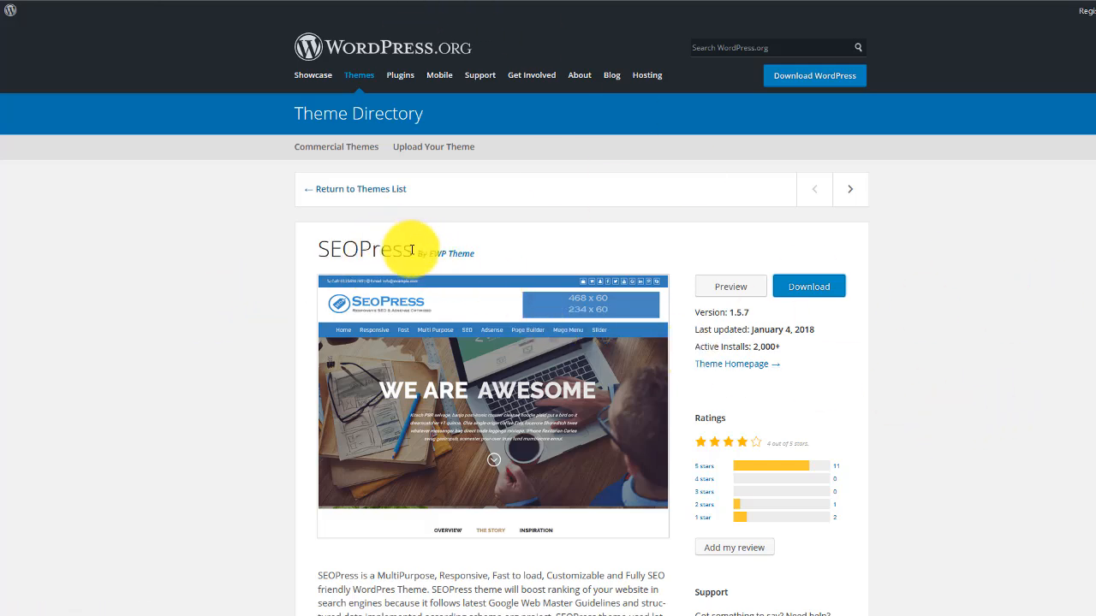
pyautogui.moveTo(412, 250); pyautogui.dragTo(308, 247)
pyautogui.hotkey('ctrl', 'c')
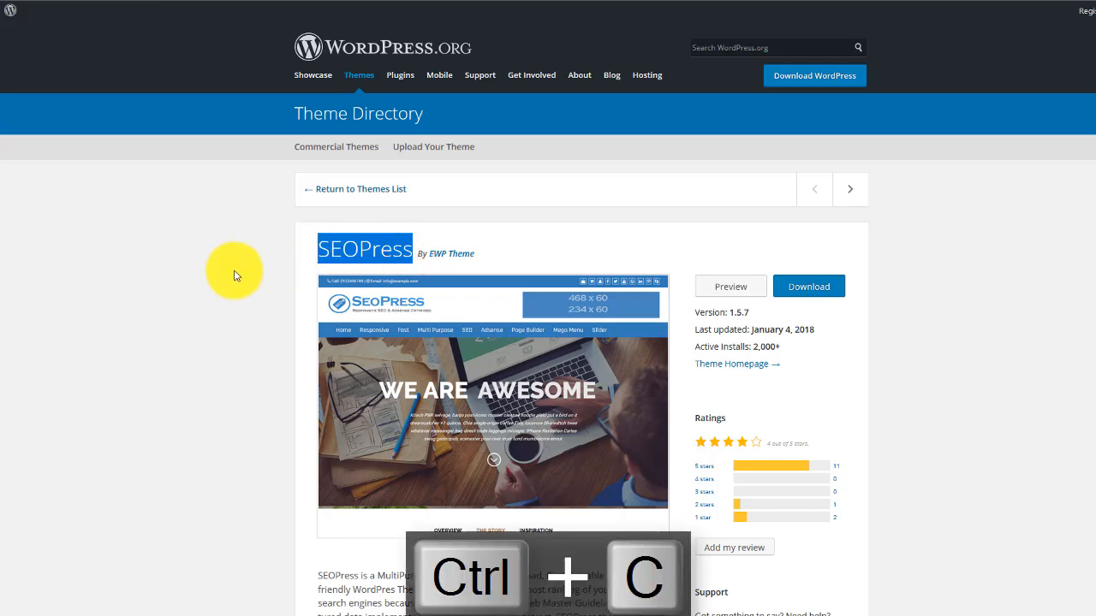
pyautogui.click(234, 272)
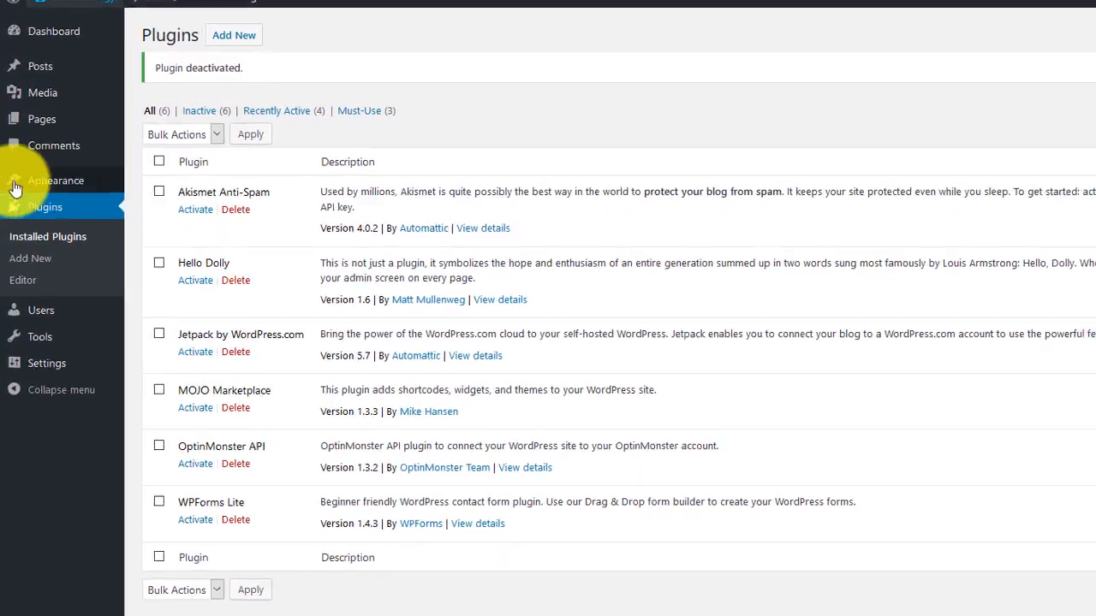
# Search Appearance > Themes > Add New for the pasted SEOPress name and install it.
pyautogui.moveTo(52, 157)
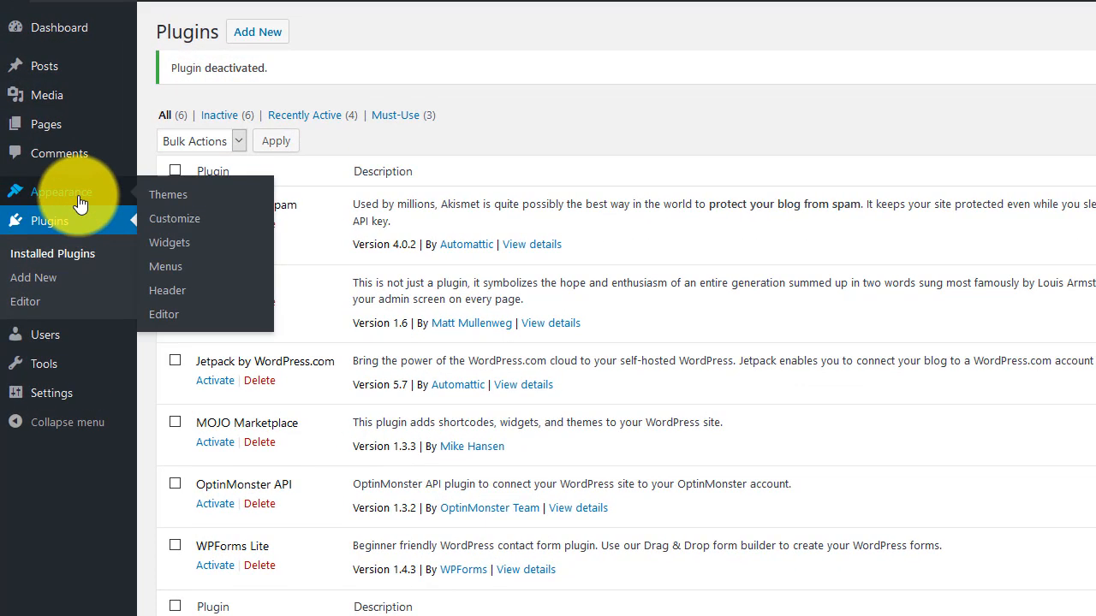
pyautogui.click(191, 199)
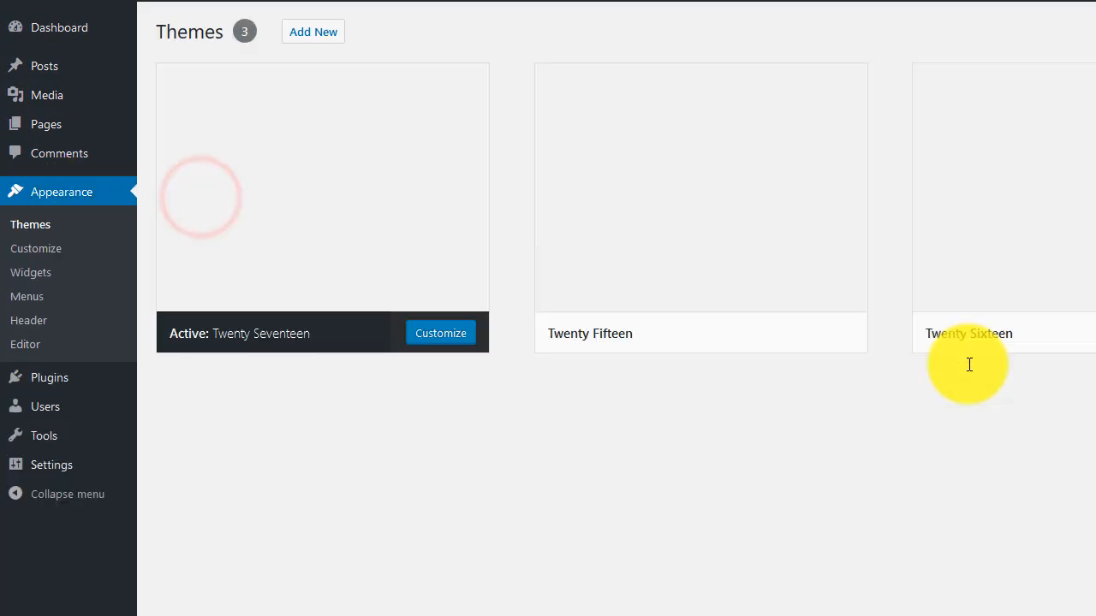
pyautogui.click(315, 32)
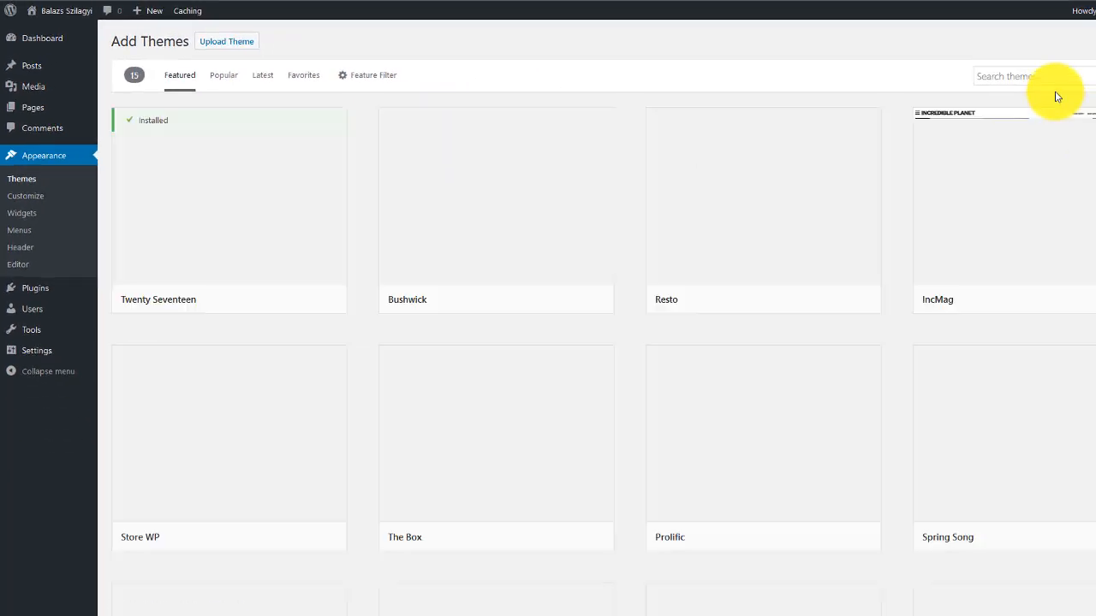
pyautogui.click(1048, 77)
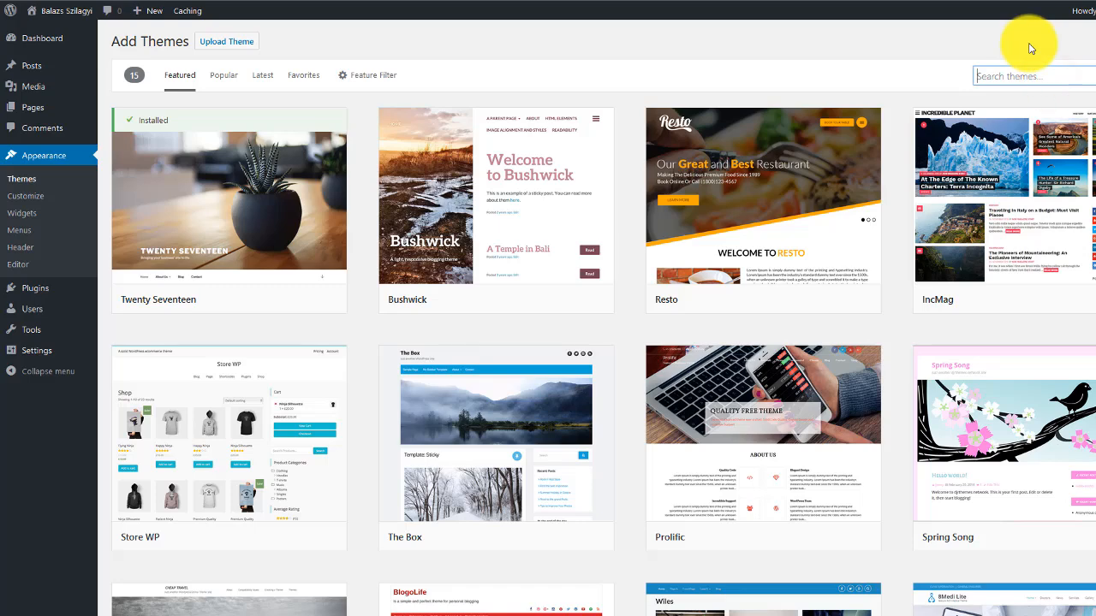
pyautogui.hotkey('ctrl', 'v')
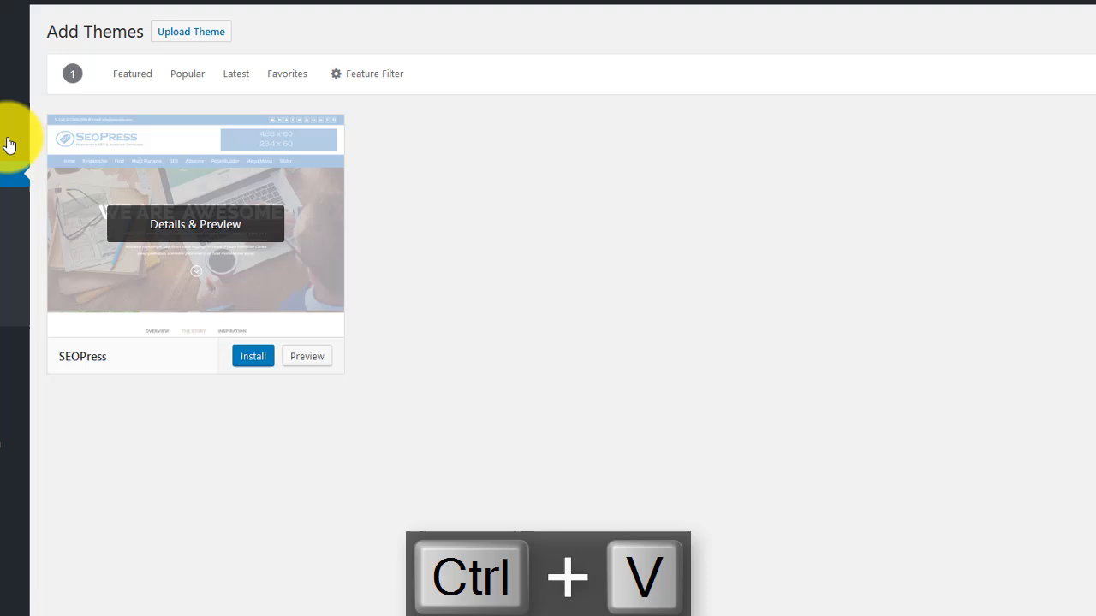
pyautogui.click(258, 361)
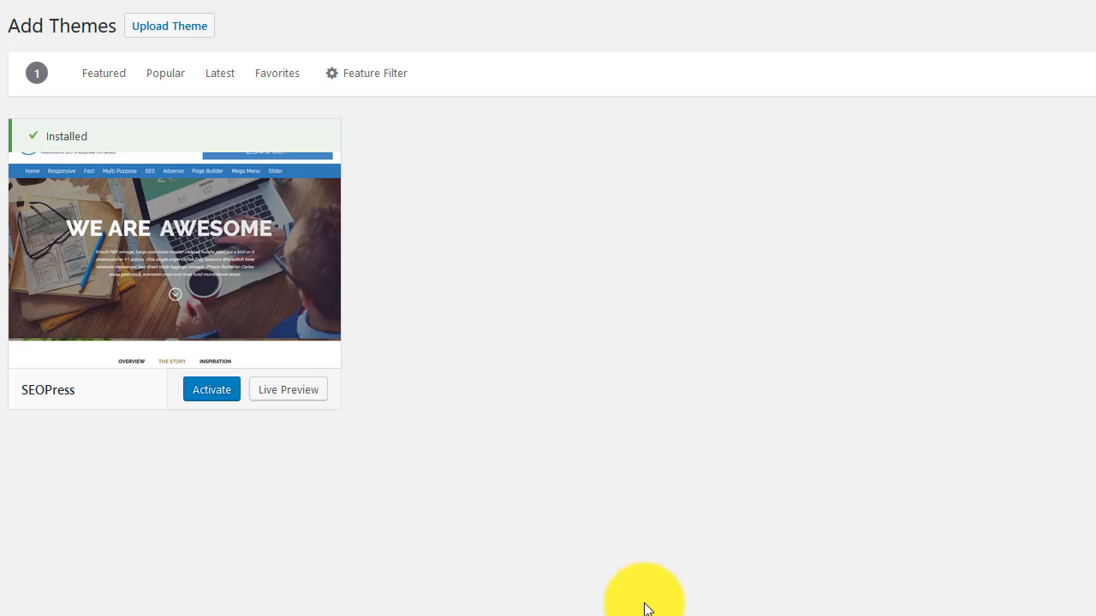
# Activate the newly installed SEOPress theme, then reload the live site's front page to check it.
pyautogui.click(211, 396)
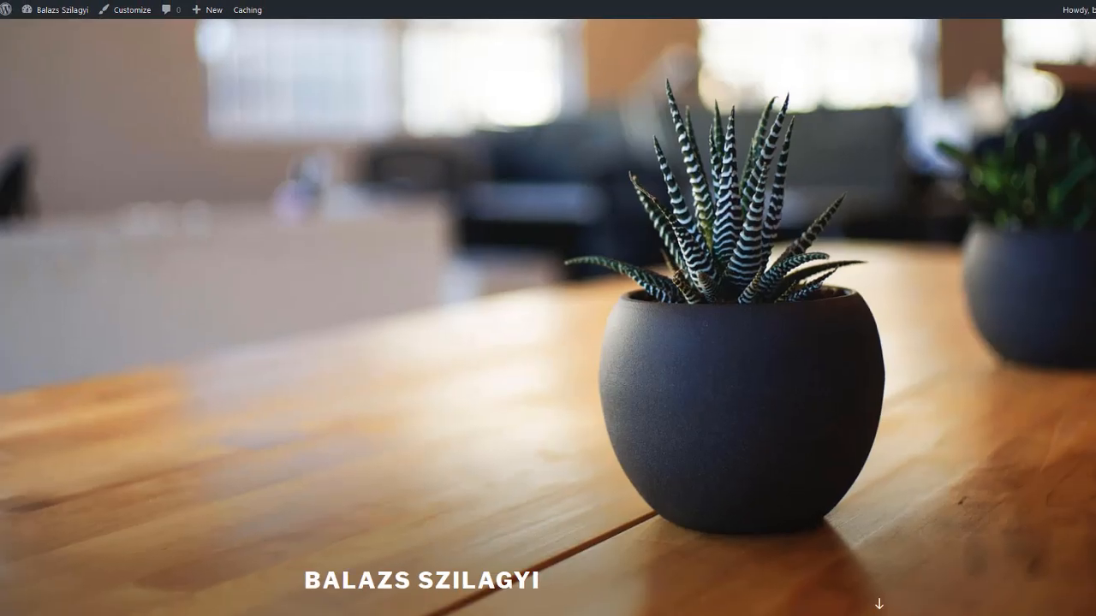
pyautogui.scroll(-5, 523, 285)
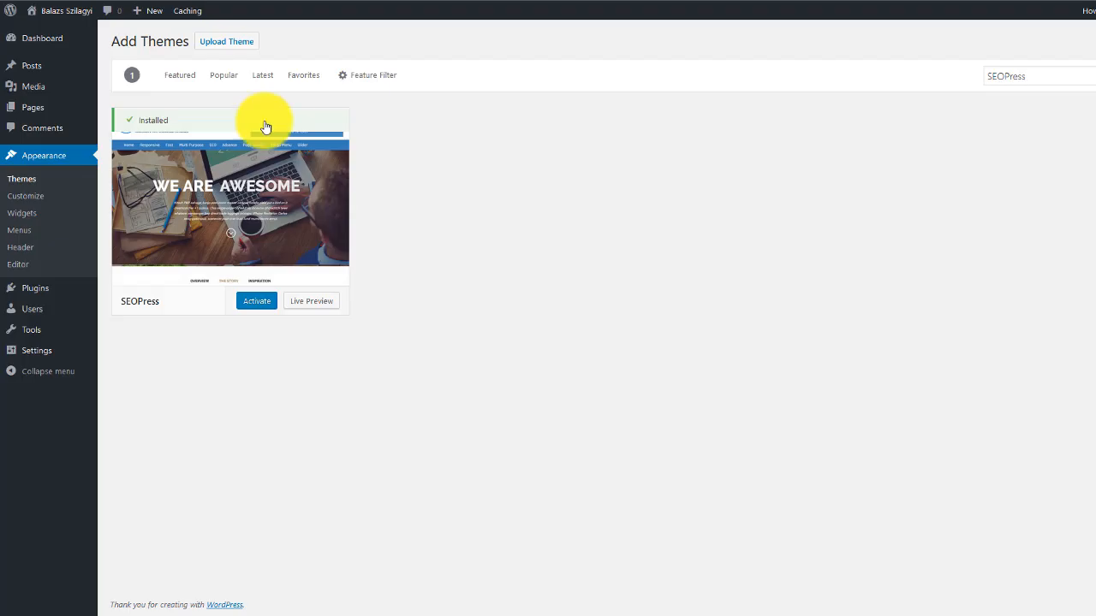
pyautogui.click(256, 300)
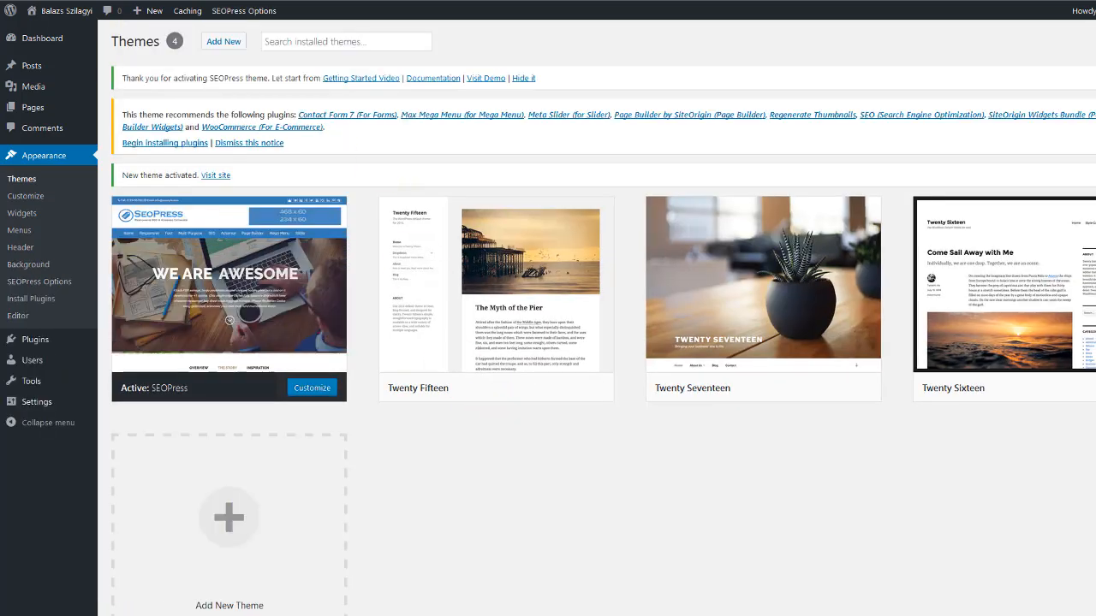
pyautogui.click(214, 2)
pyautogui.press('F5')
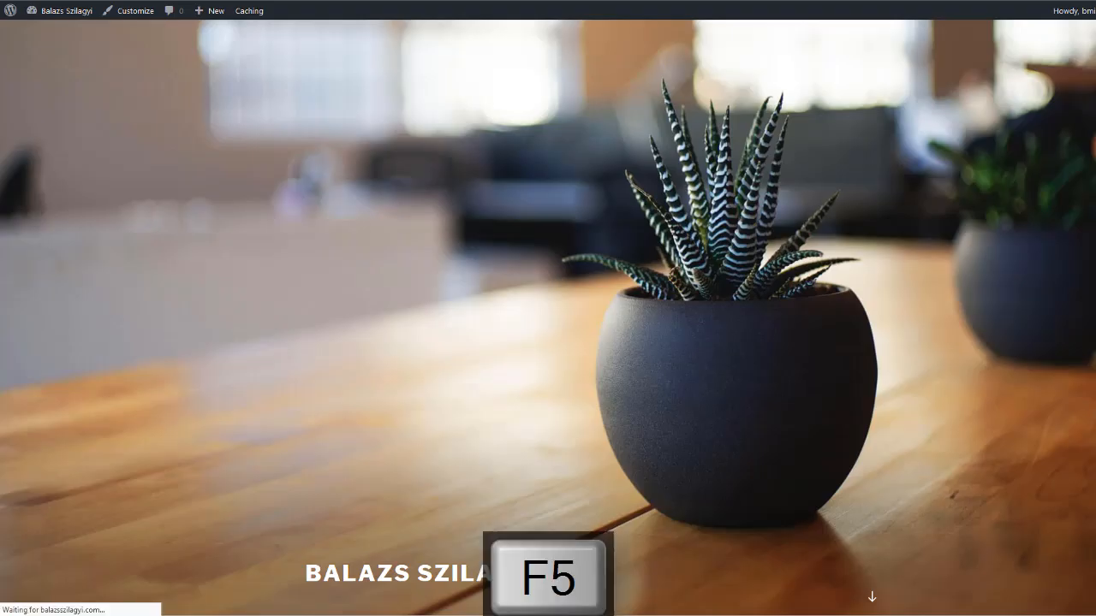